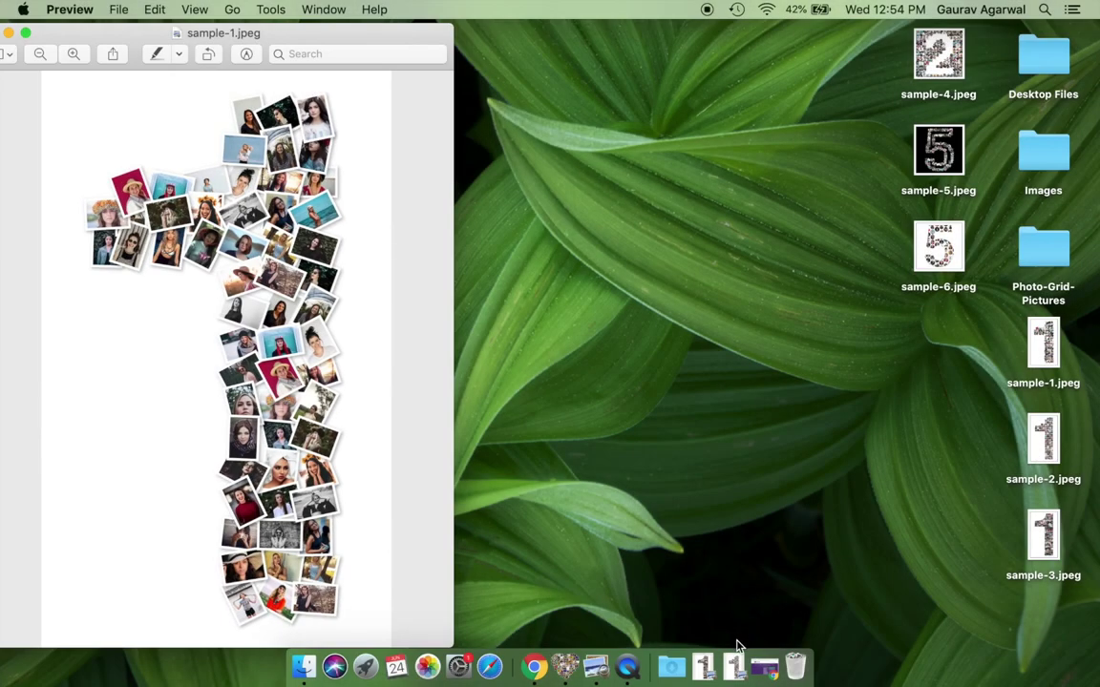
- Restore sample-2 and the FigrCollage web page from the Dock, then close all three sample collages
left_click(735, 665)
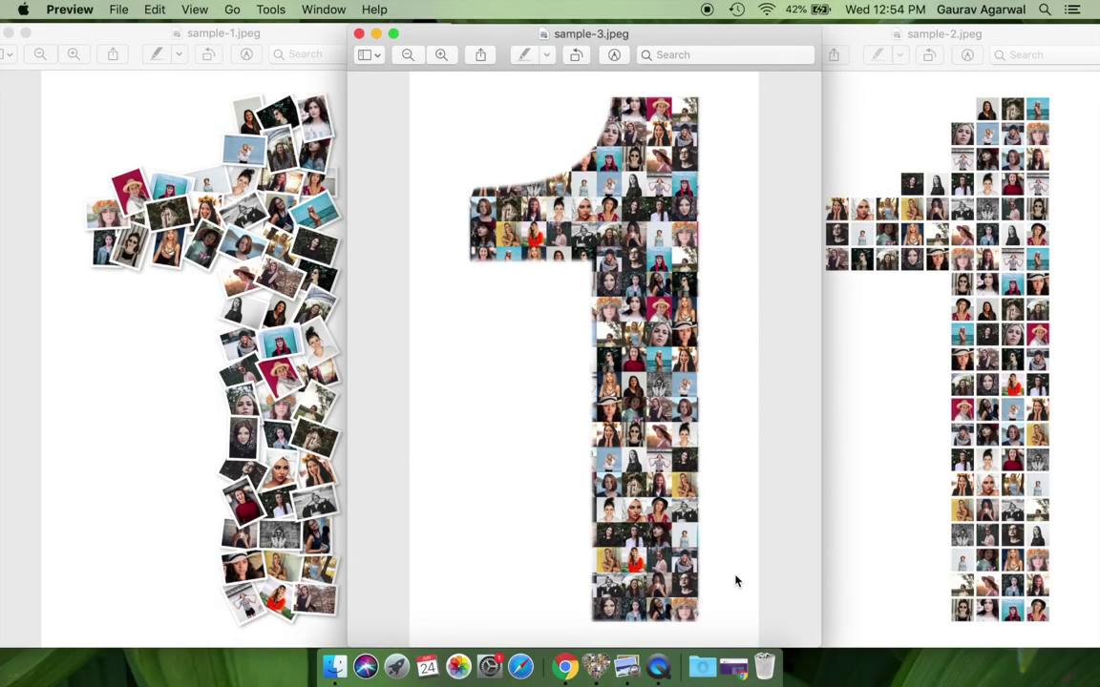
left_click(734, 666)
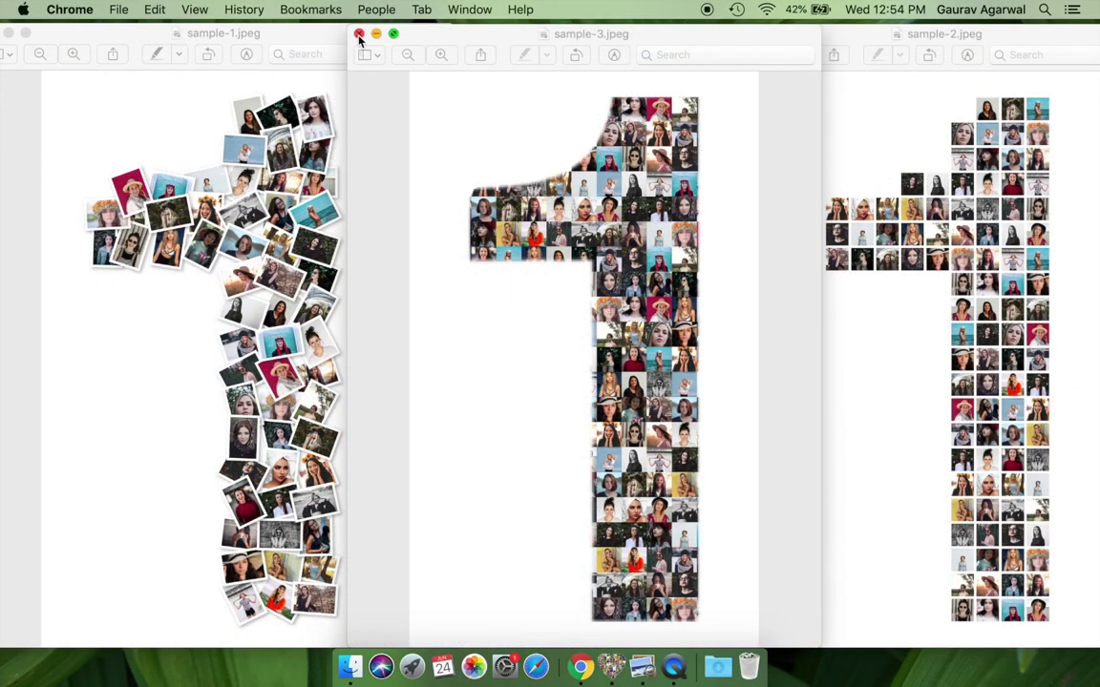
left_click(359, 35)
left_click_drag(39, 40, 84, 42)
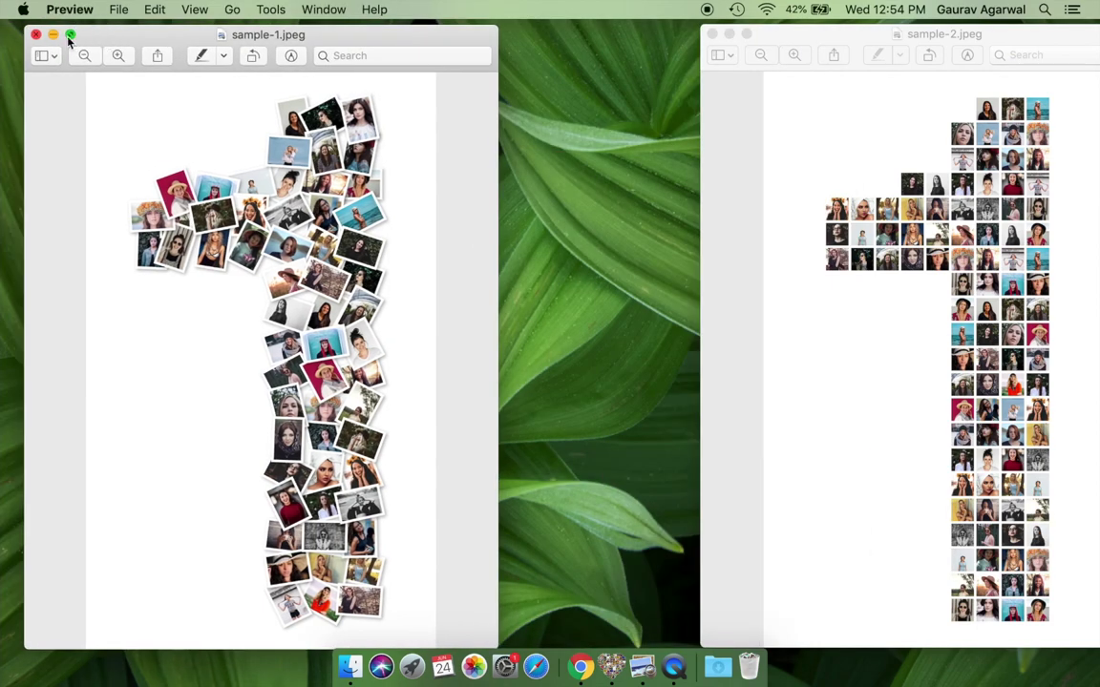
left_click(35, 36)
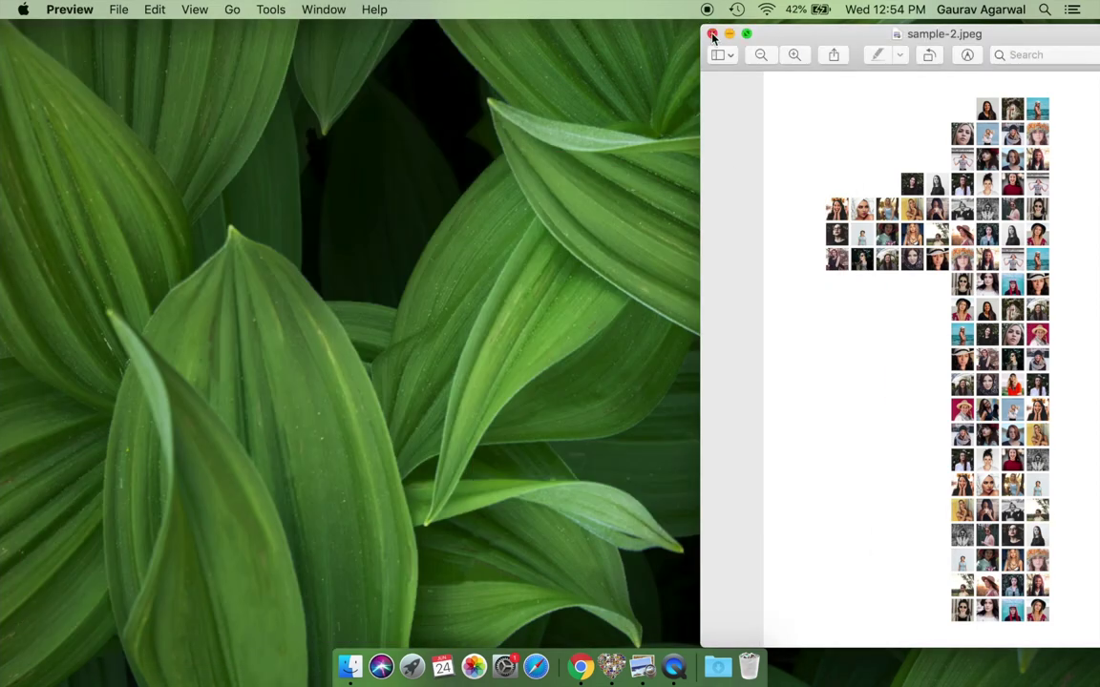
left_click(712, 36)
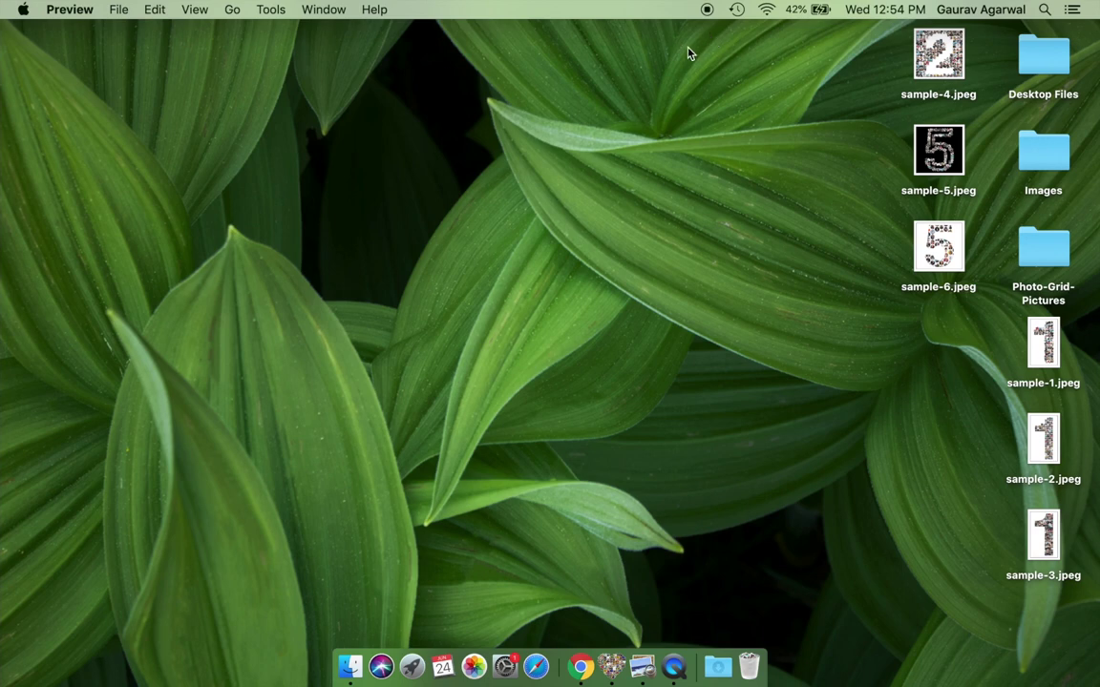
- Launch FigrCollage and move and enlarge the new Untitled collage window
left_click(618, 668)
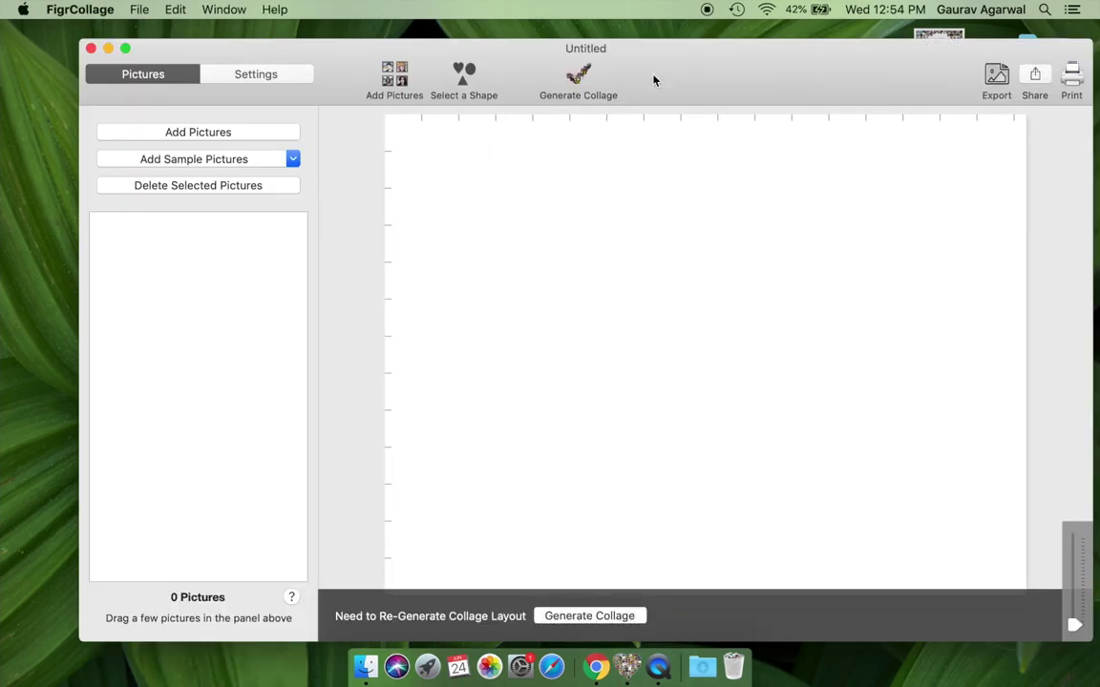
mouse_move(654, 78)
left_mouse_down()
mouse_move(607, 59)
mouse_move(586, 64)
left_mouse_up()
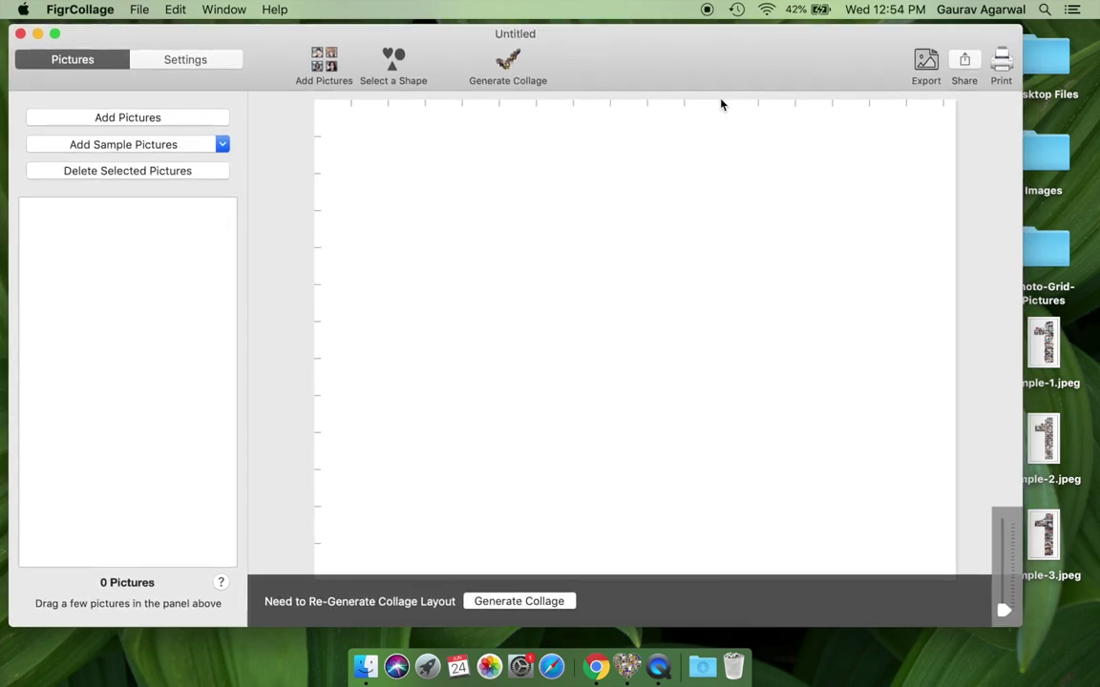
left_click_drag(1020, 625, 1088, 646)
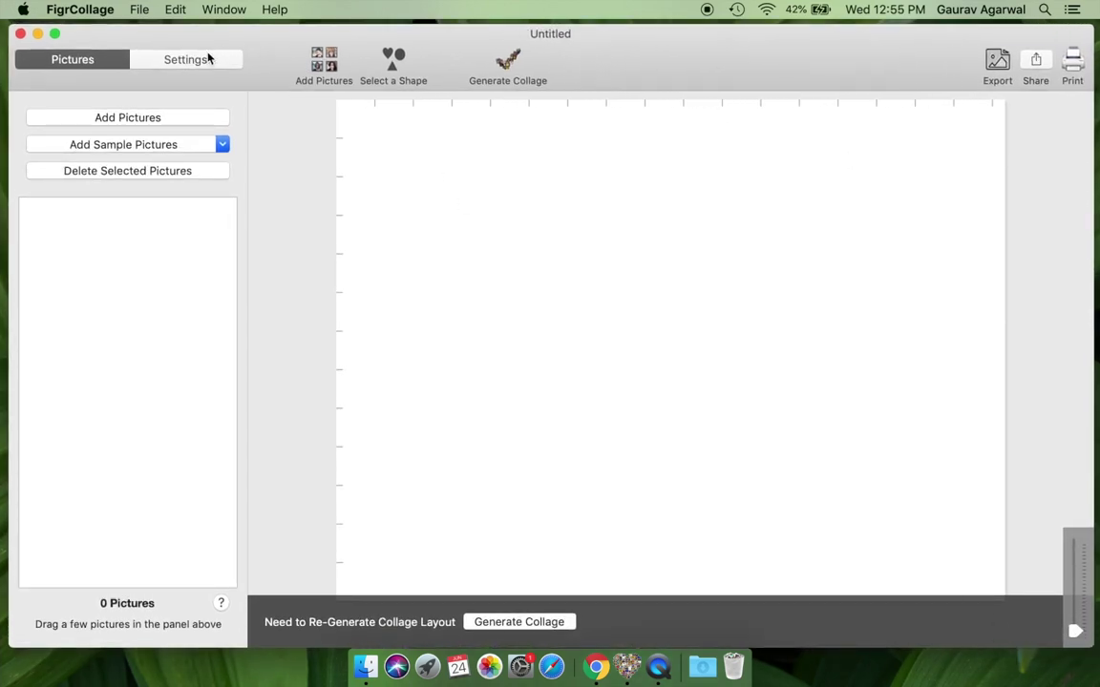
- Set the collage page size to 8 X 8 in Settings
left_click(197, 60)
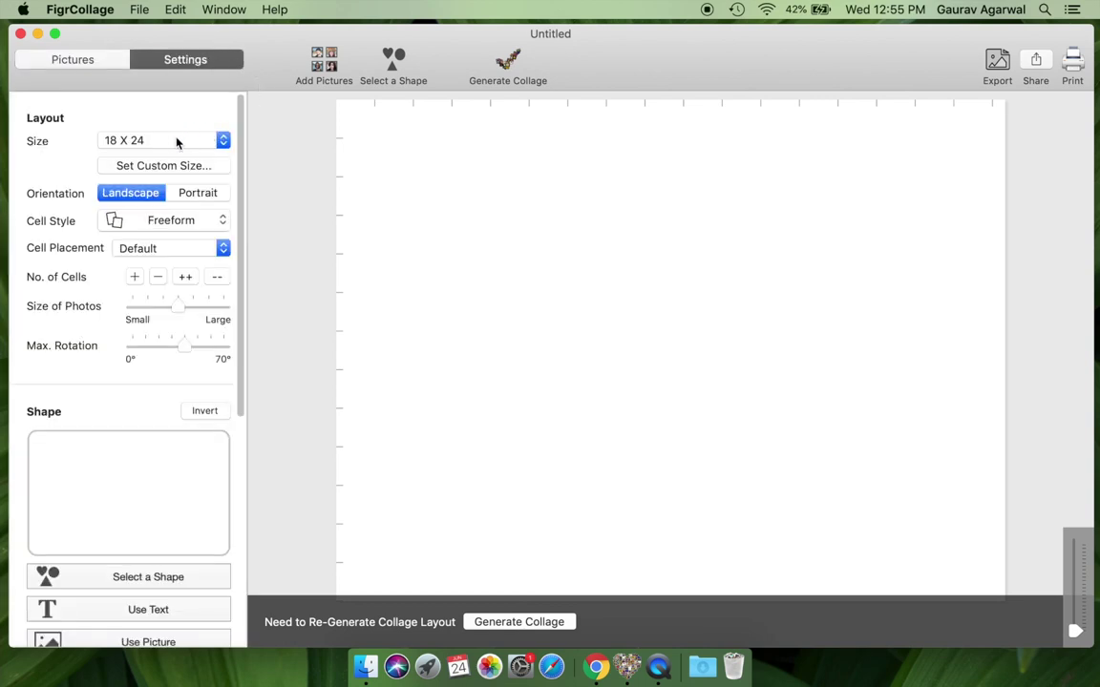
left_click(172, 143)
scroll(158, 71, "up", 4)
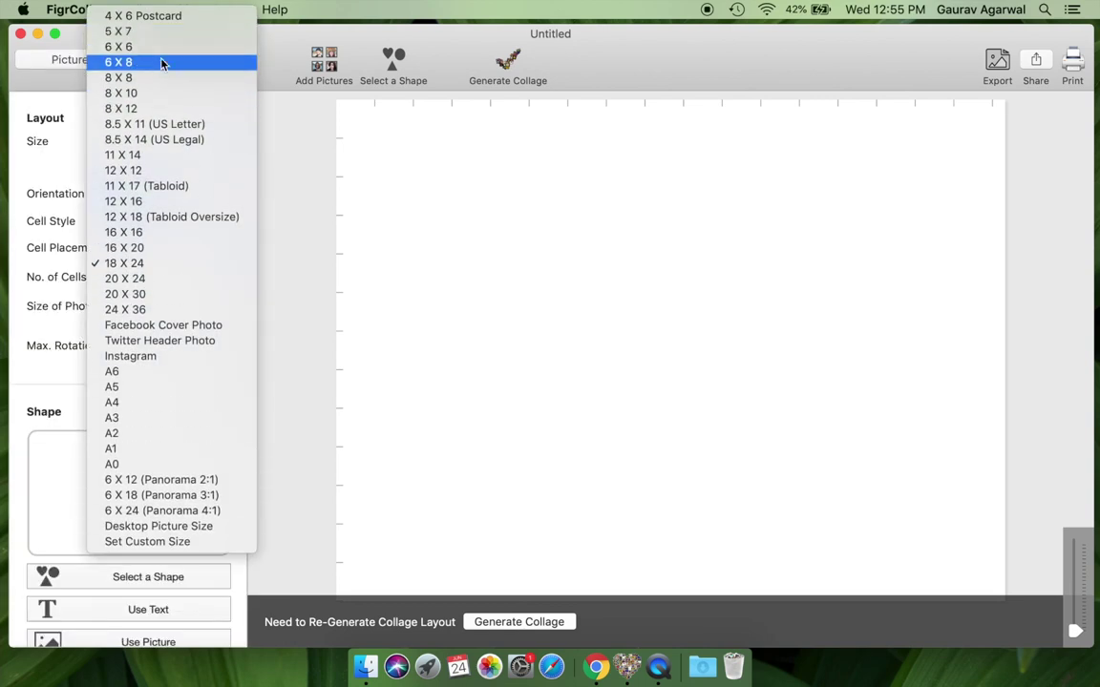
left_click(152, 77)
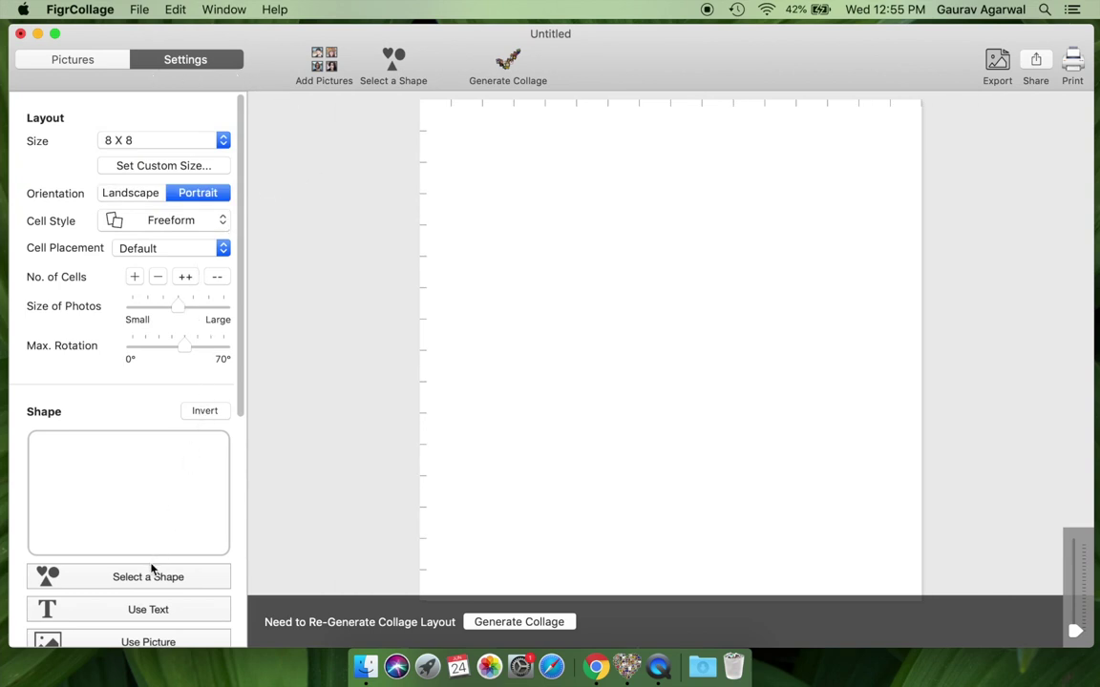
left_click(108, 620)
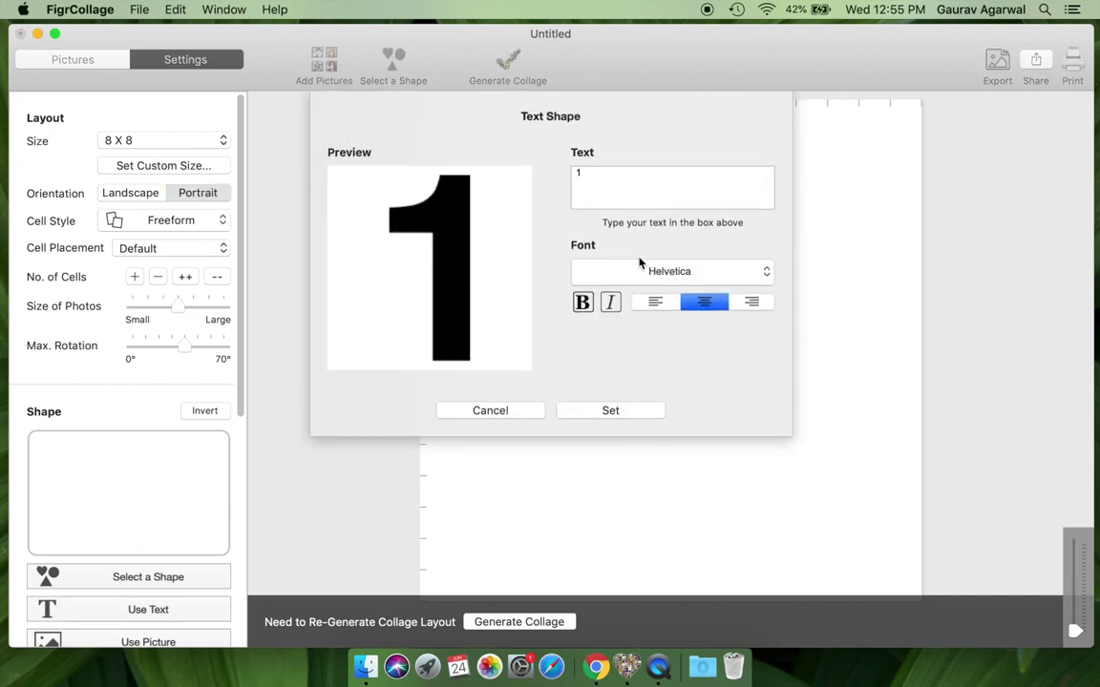
- Confirm the digit 1 as the text shape and return to the Pictures list
left_click(608, 413)
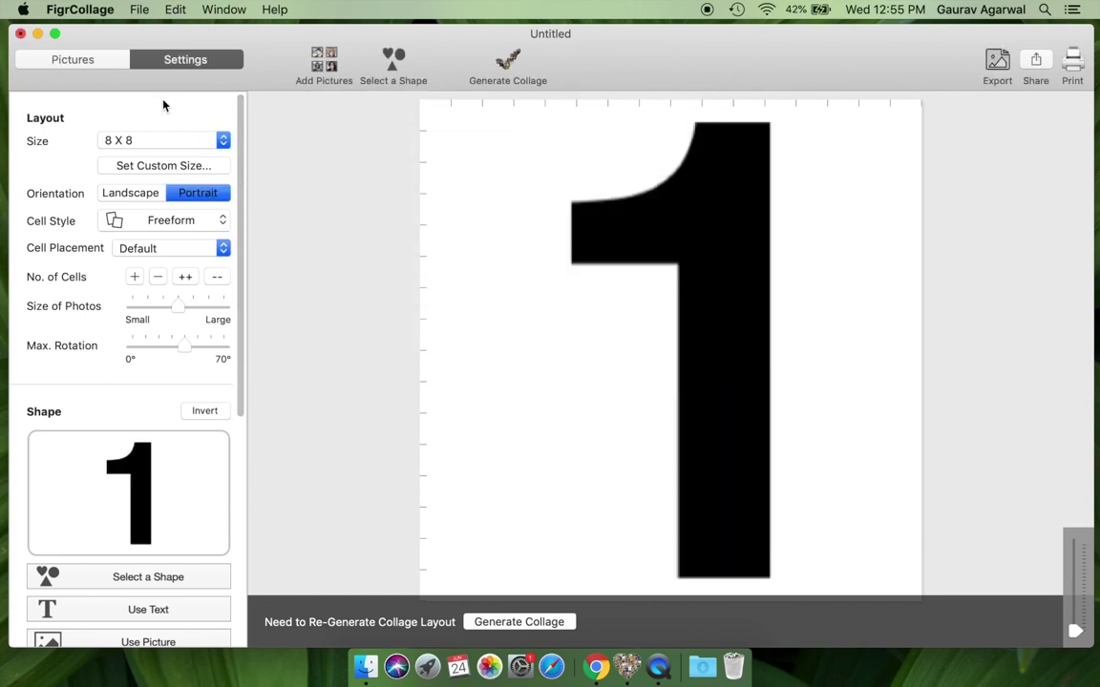
left_click(105, 67)
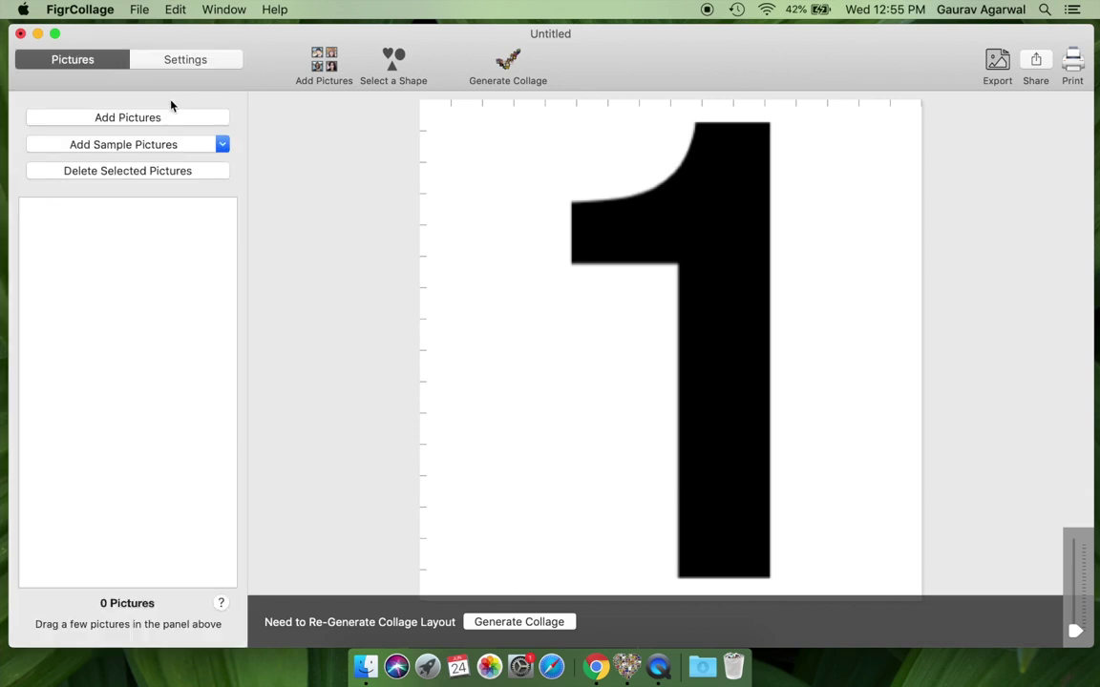
- Add all 43 photos from the Images folder to the pictures list
left_click(134, 117)
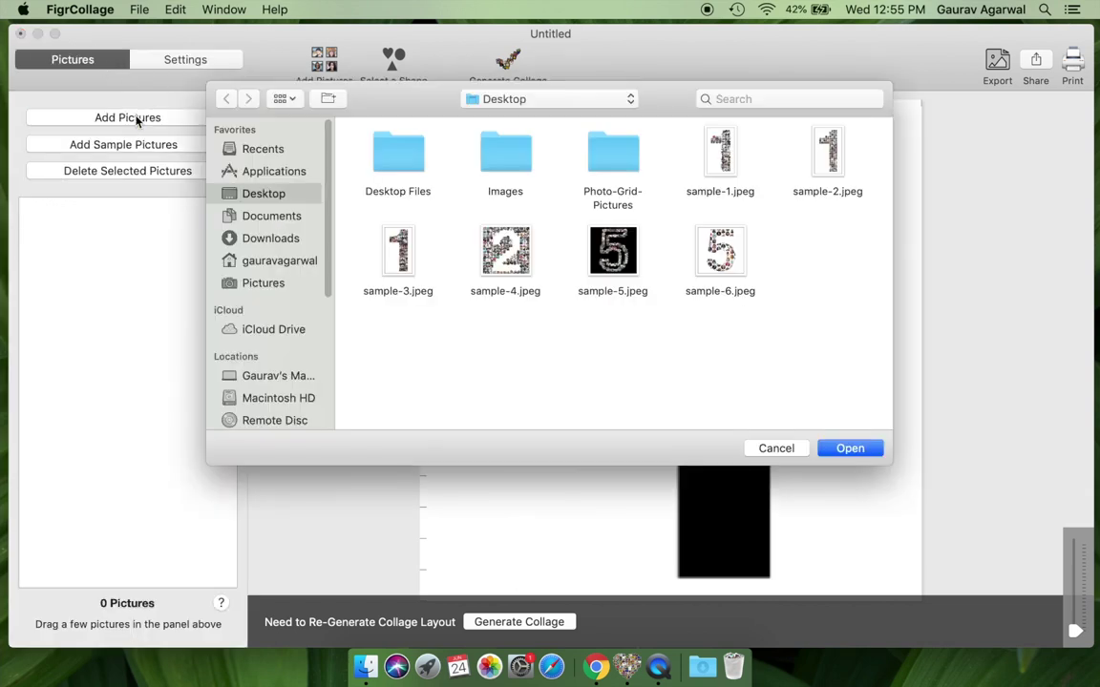
double_click(505, 157)
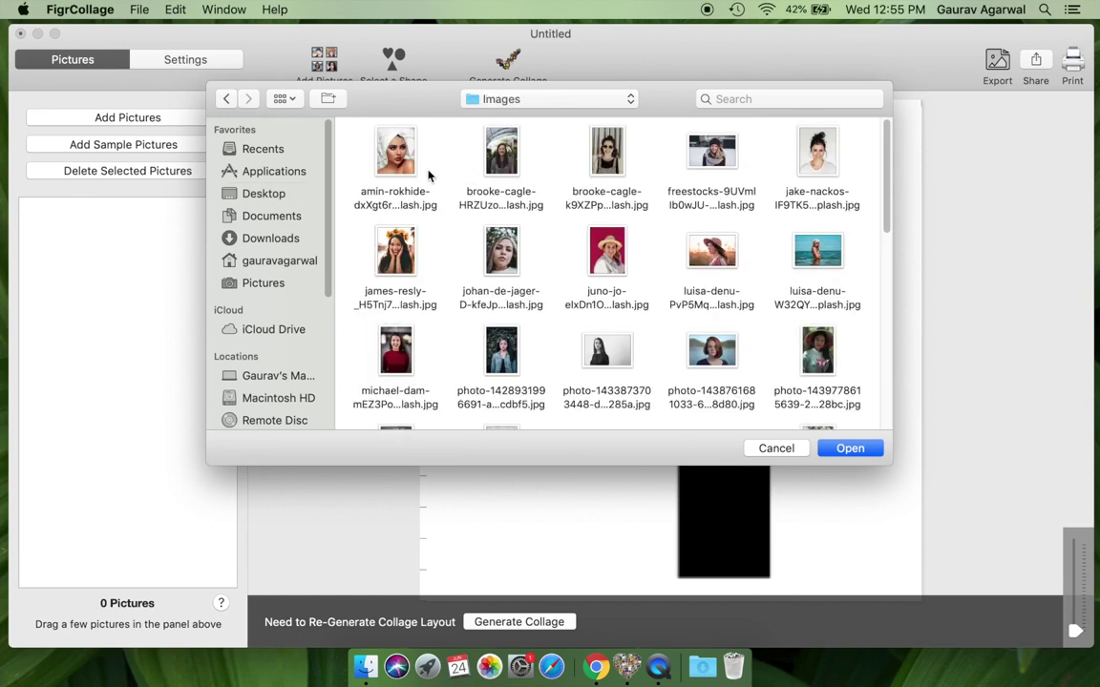
left_click(395, 153)
key("super+a")
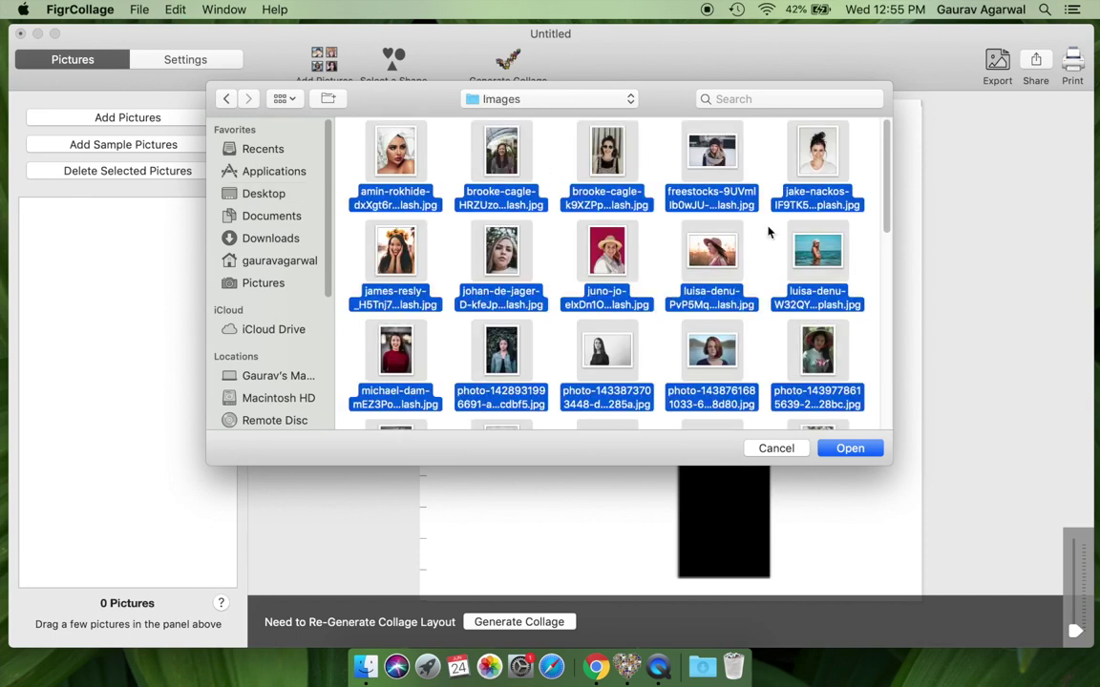
left_click(853, 449)
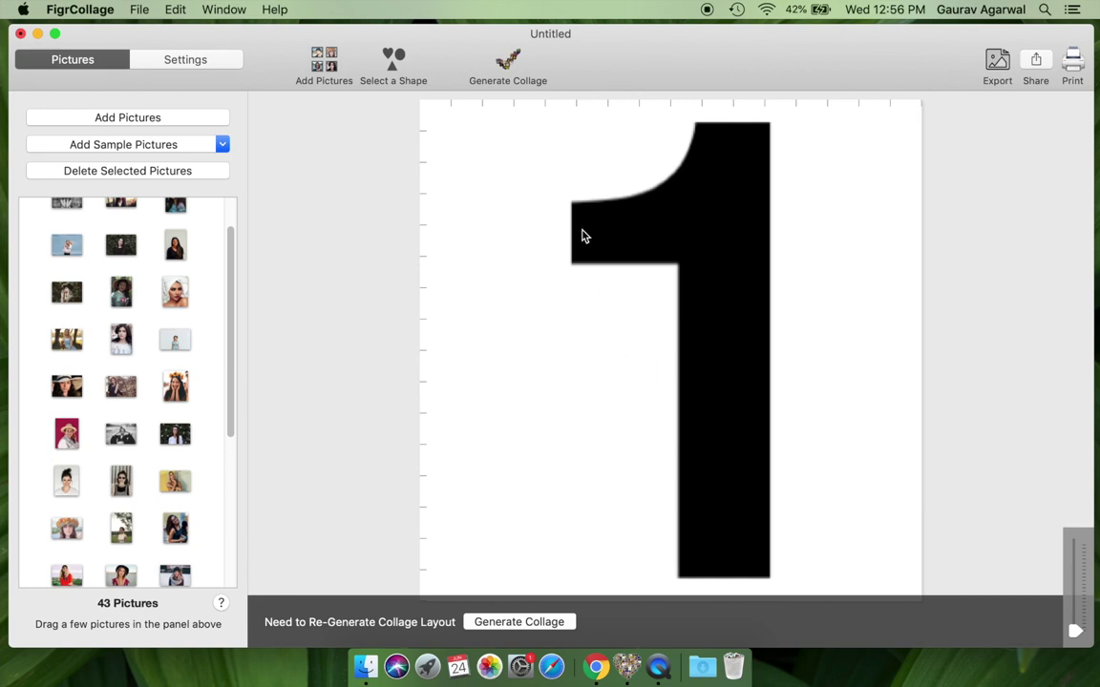
- Generate the number-1 collage, shrink the photo size, and set Max. Rotation to 0°
left_click(514, 69)
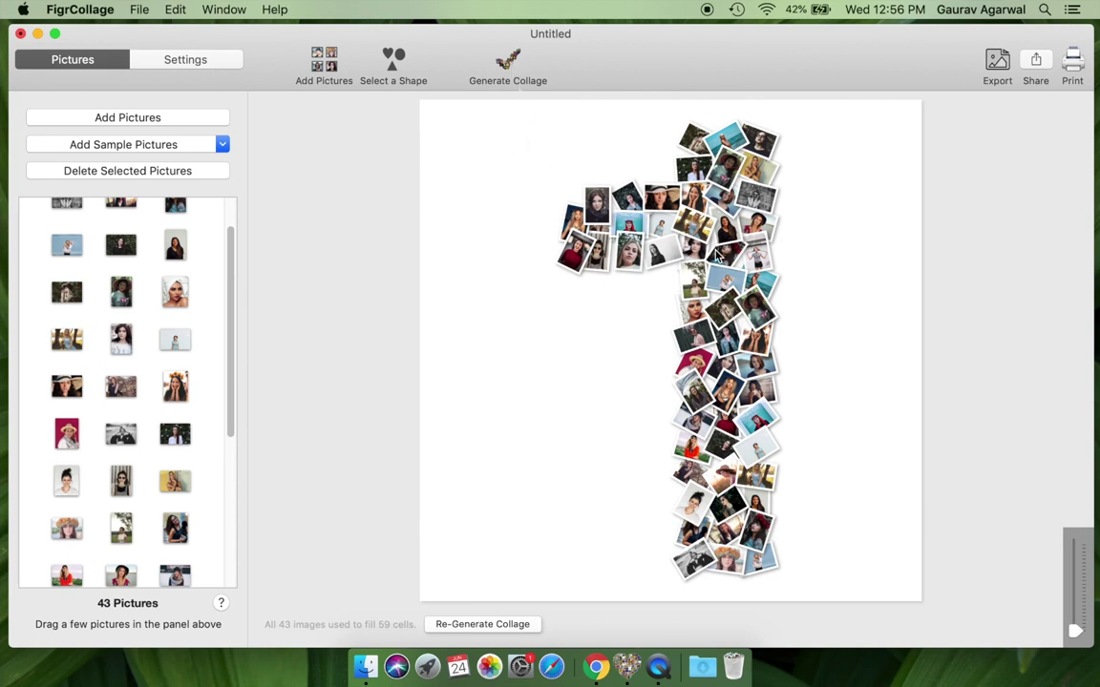
left_click(201, 63)
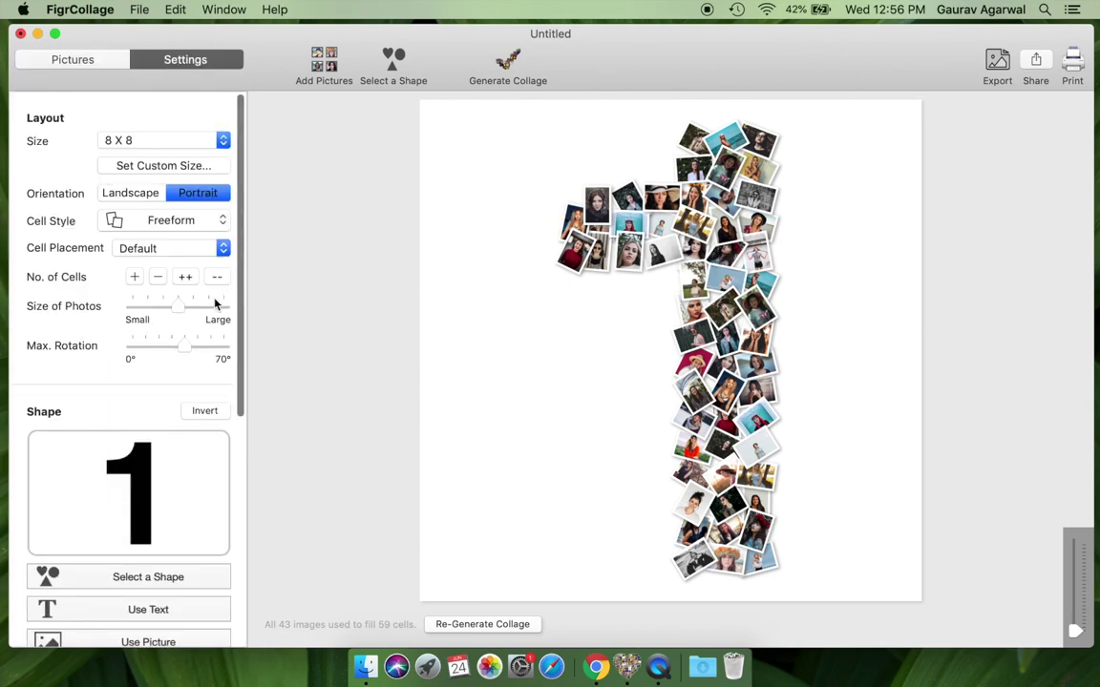
left_click_drag(176, 307, 226, 307)
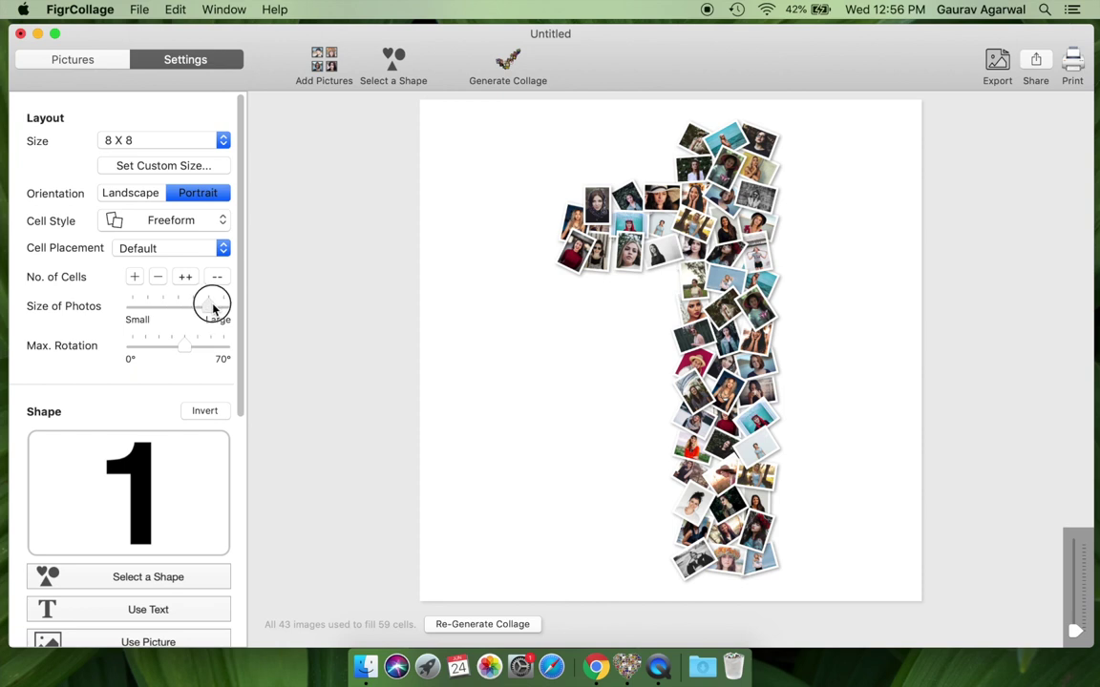
left_click_drag(224, 306, 148, 303)
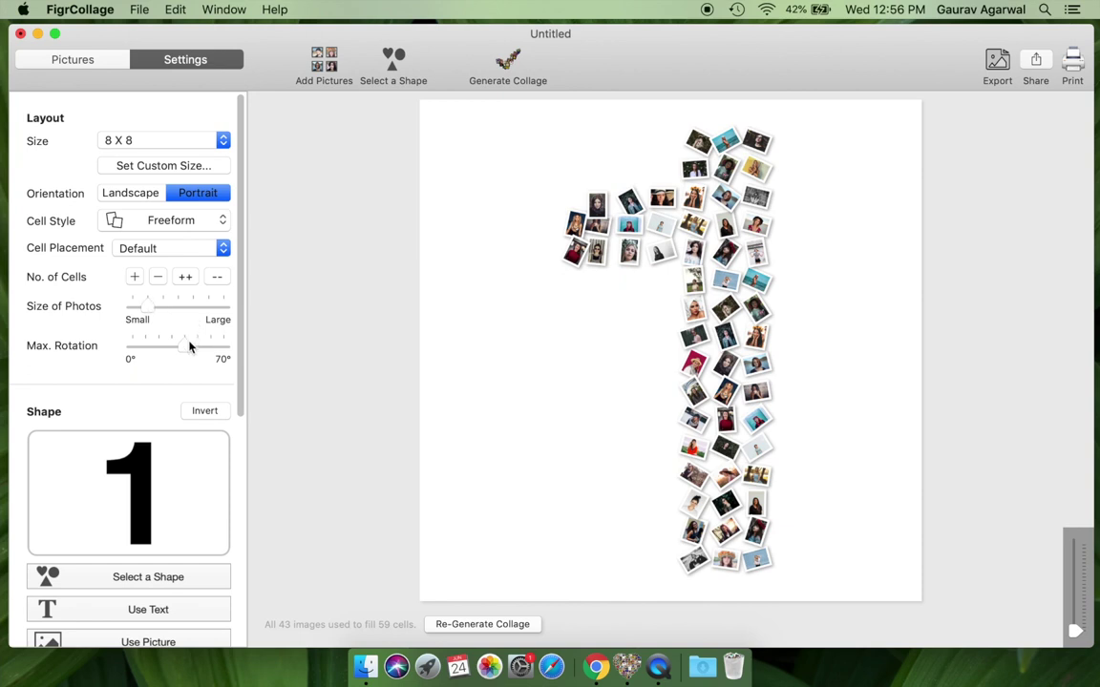
mouse_move(189, 348)
left_mouse_down()
mouse_move(220, 351)
mouse_move(145, 348)
left_mouse_up()
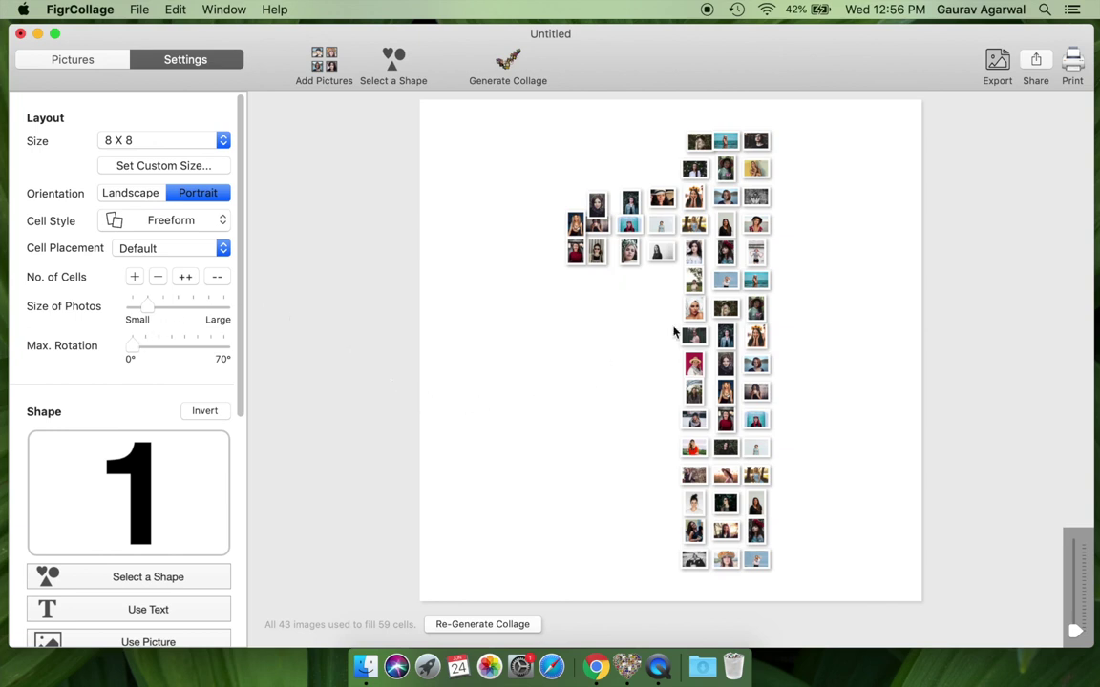
- Export the collage to the Desktop as output.jpeg
left_click(997, 64)
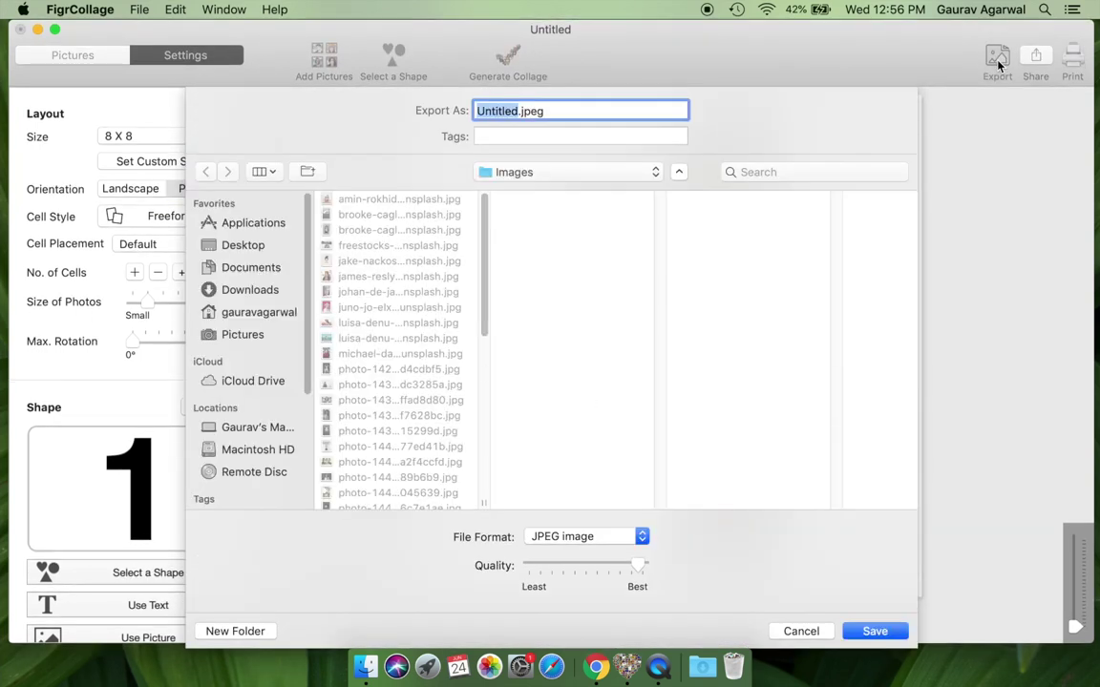
left_click(238, 245)
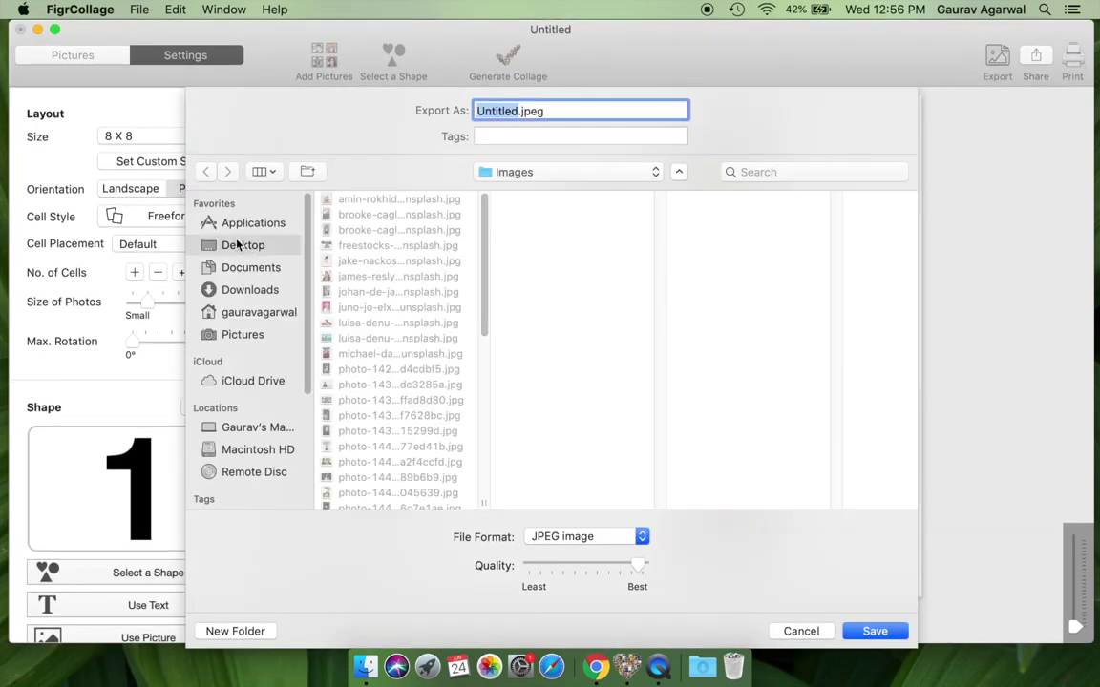
type("out")
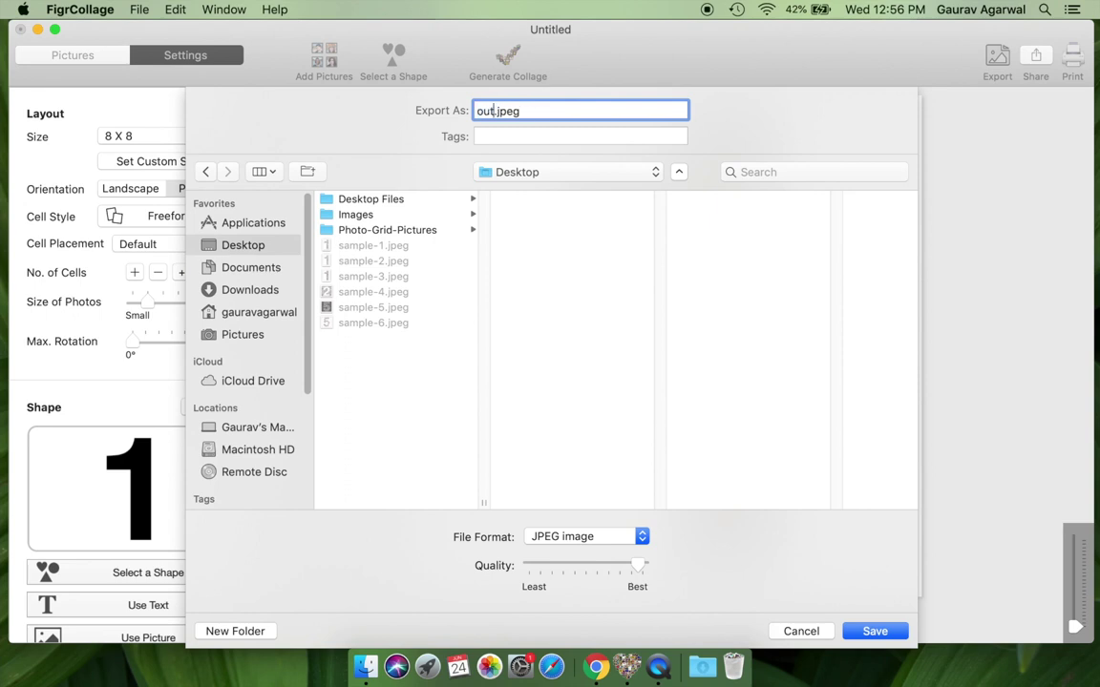
type("put")
left_click(876, 632)
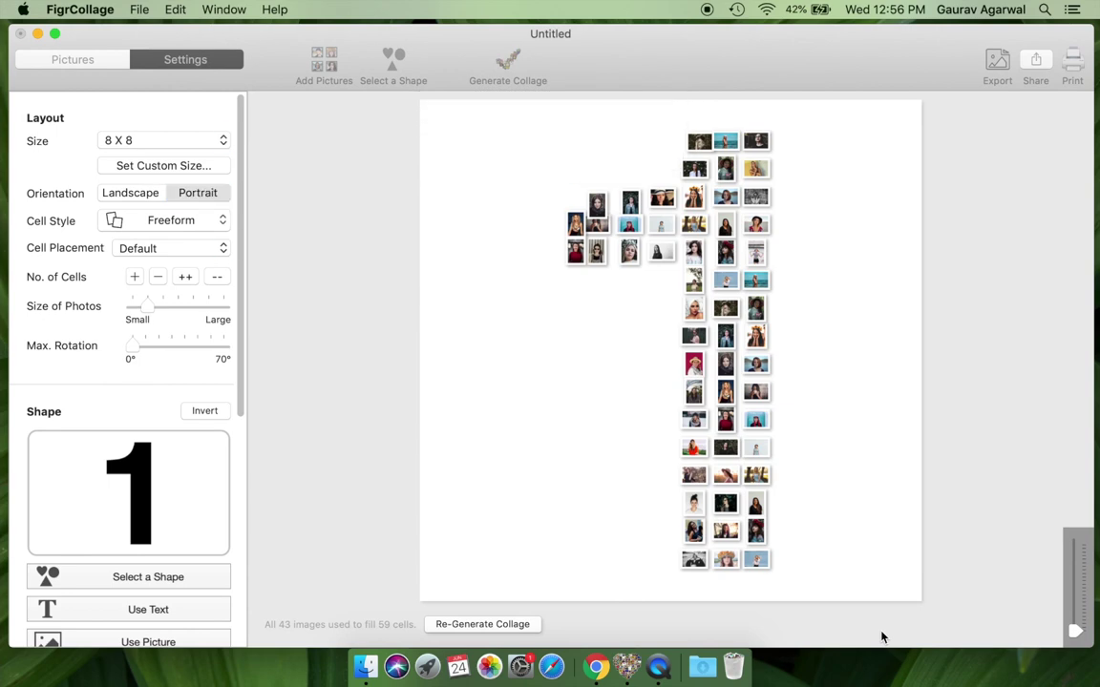
left_click(37, 33)
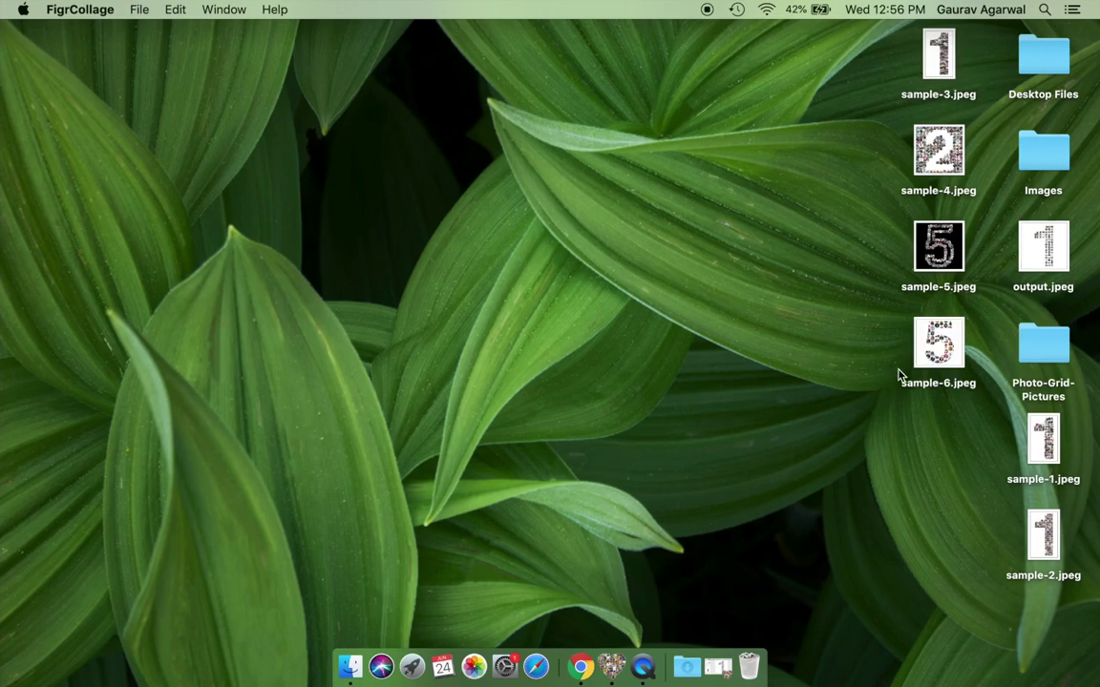
- Open output.jpeg from the desktop in Preview to check it, then close it
double_click(1043, 250)
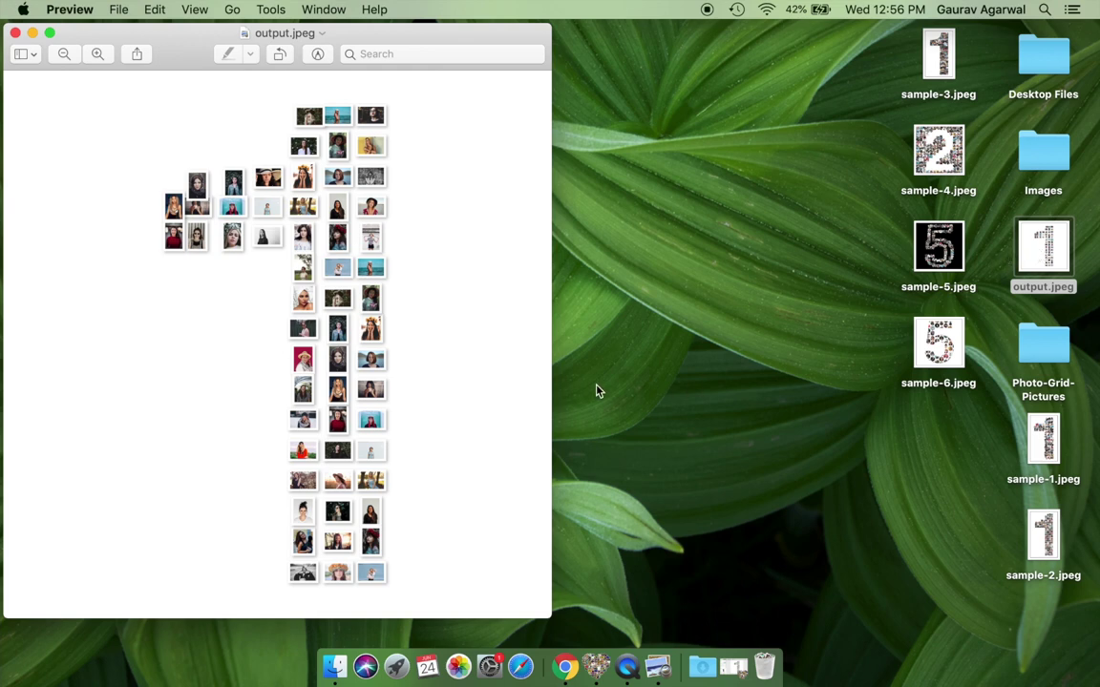
left_click(15, 34)
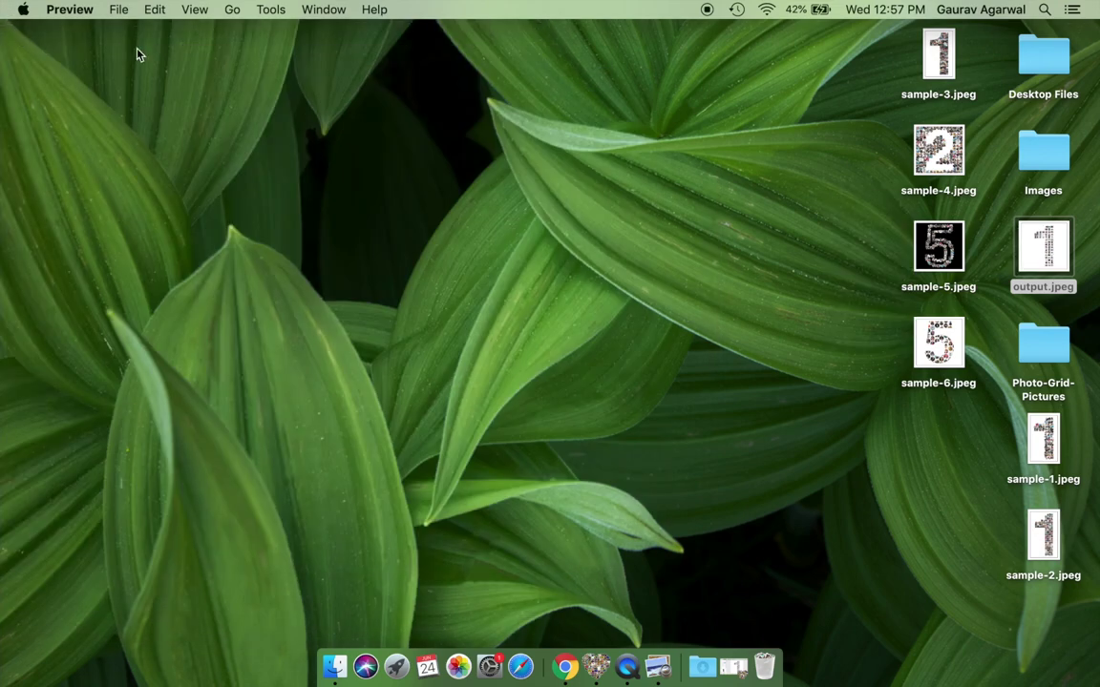
- Switch Cell Style to Rectangular and regenerate the collage into 100 square cells
left_click(728, 659)
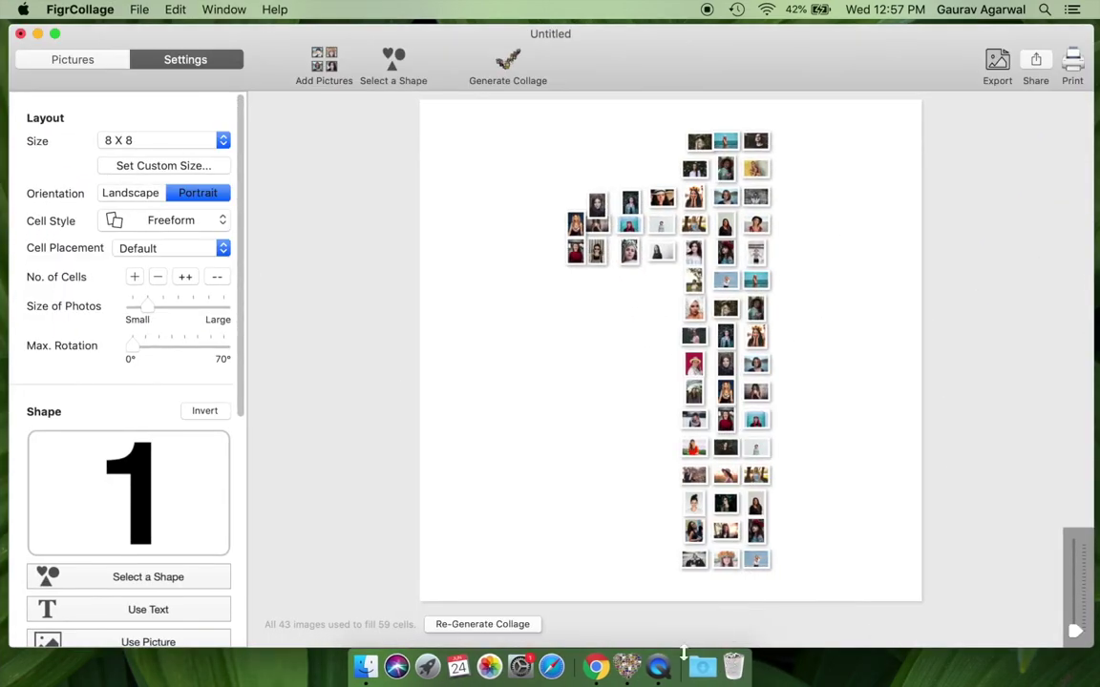
left_click(190, 221)
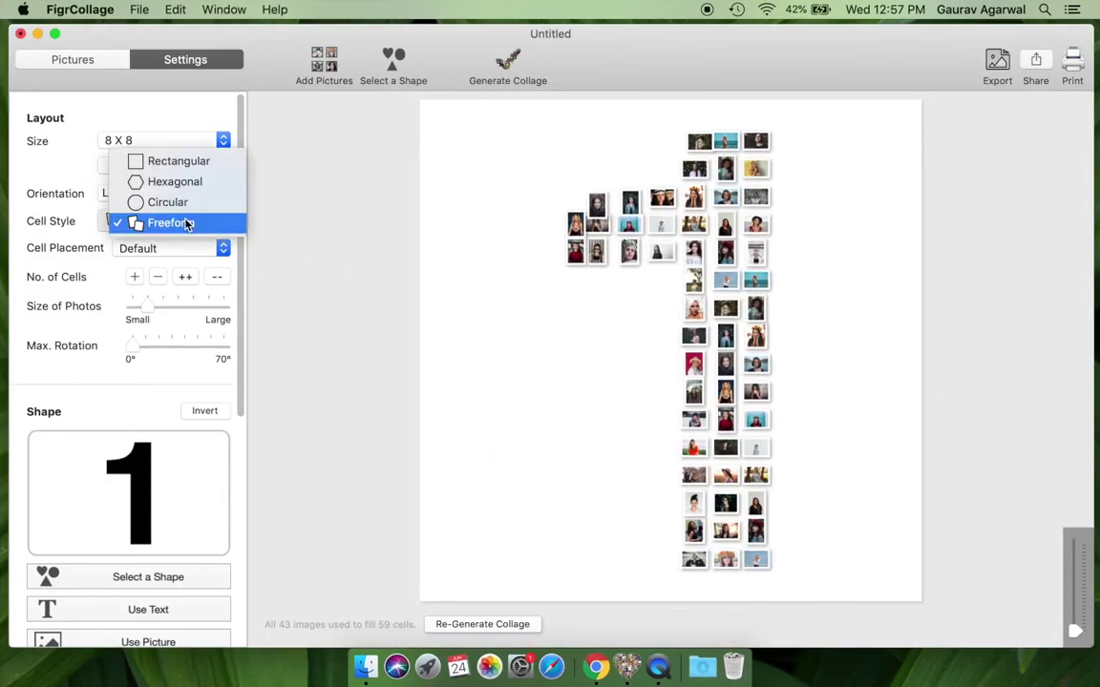
left_click(192, 164)
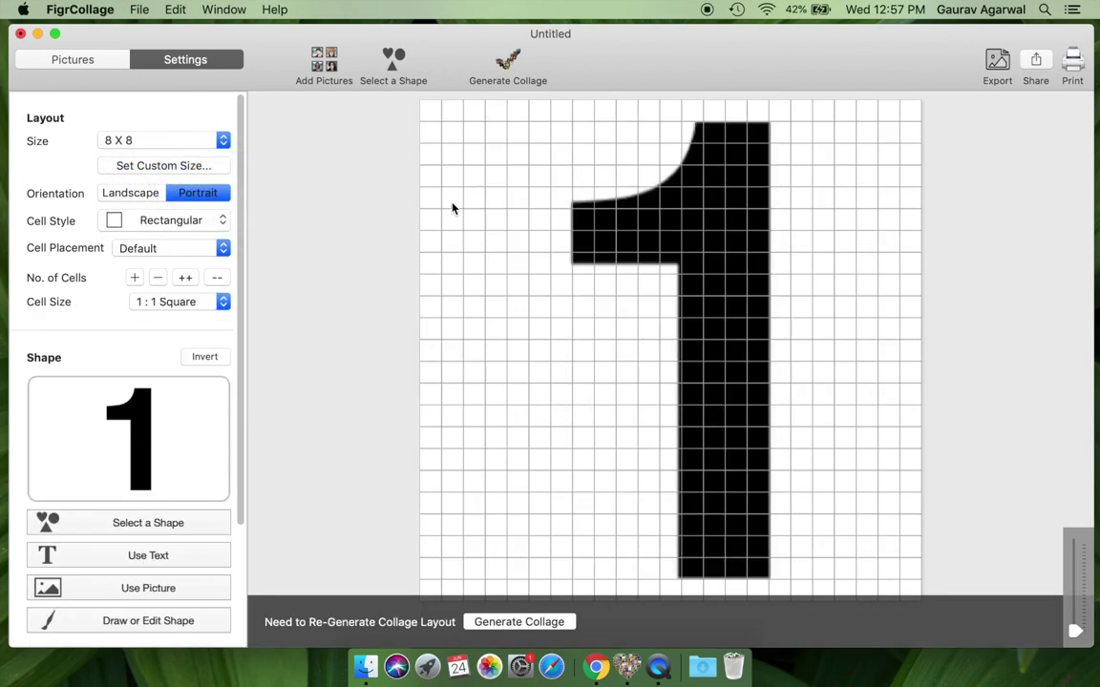
left_click(503, 77)
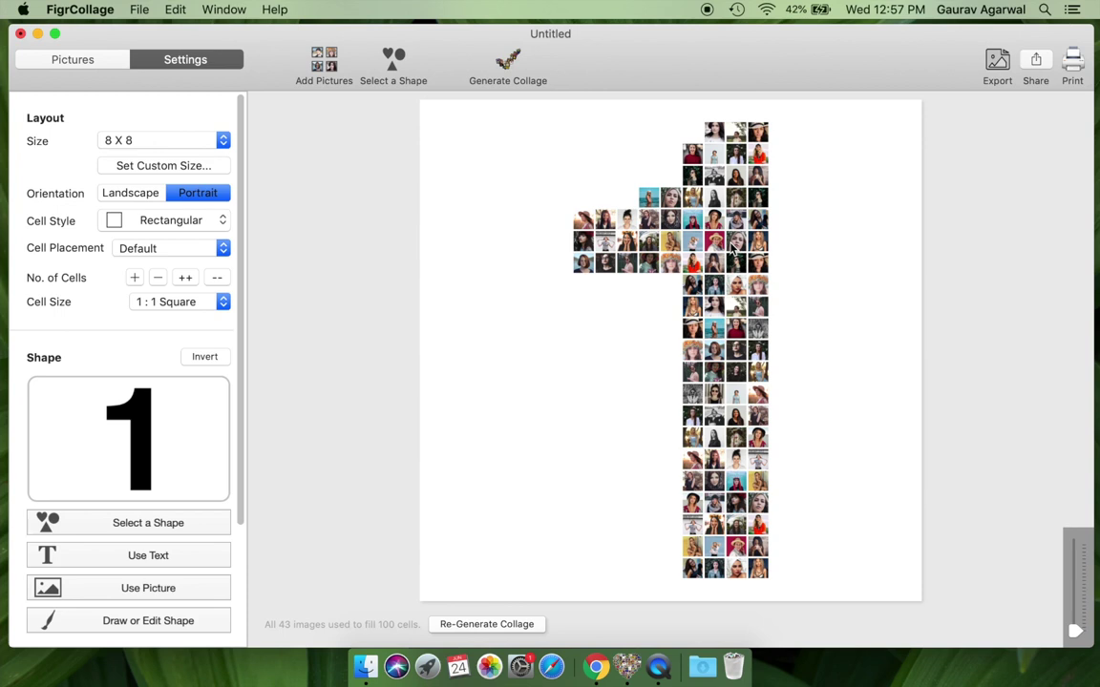
scroll(196, 422, "down", 5)
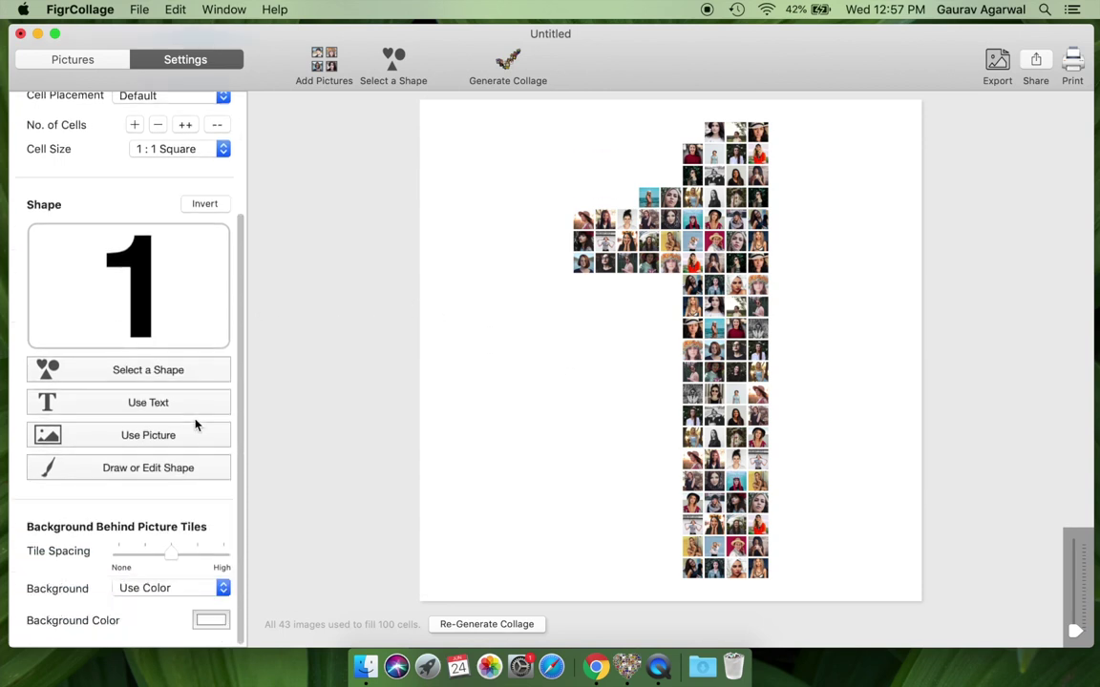
- Drag Tile Spacing to None so the square photo tiles touch
mouse_move(173, 557)
left_mouse_down()
mouse_move(221, 559)
mouse_move(124, 555)
left_mouse_up()
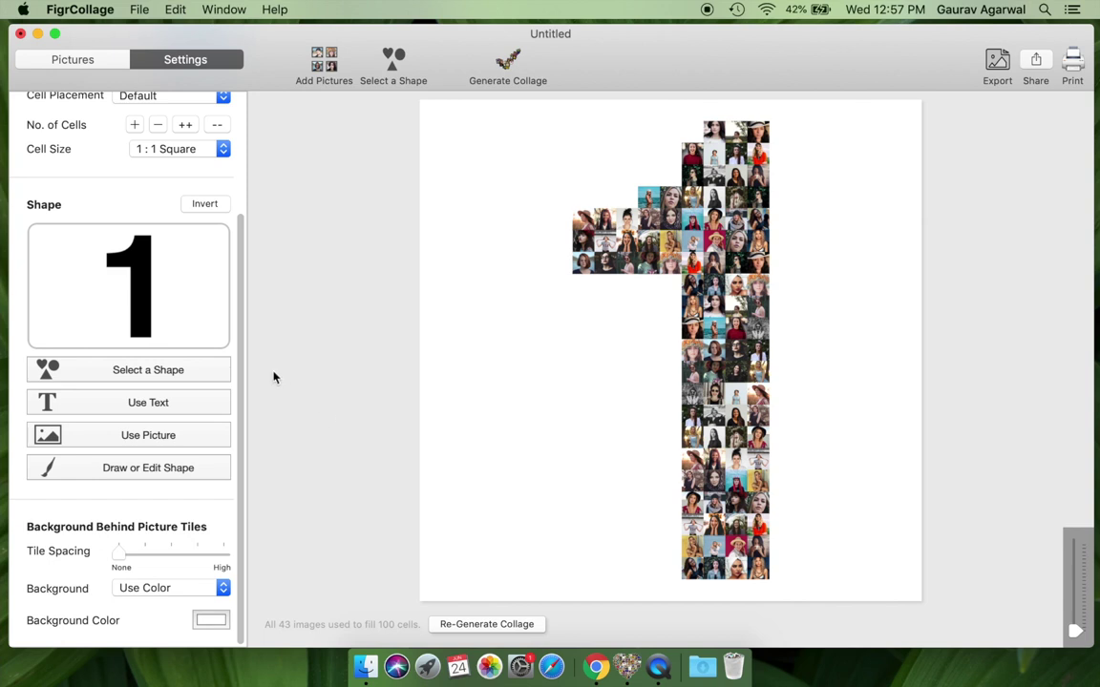
scroll(189, 327, "up", 2)
scroll(189, 326, "up", 3)
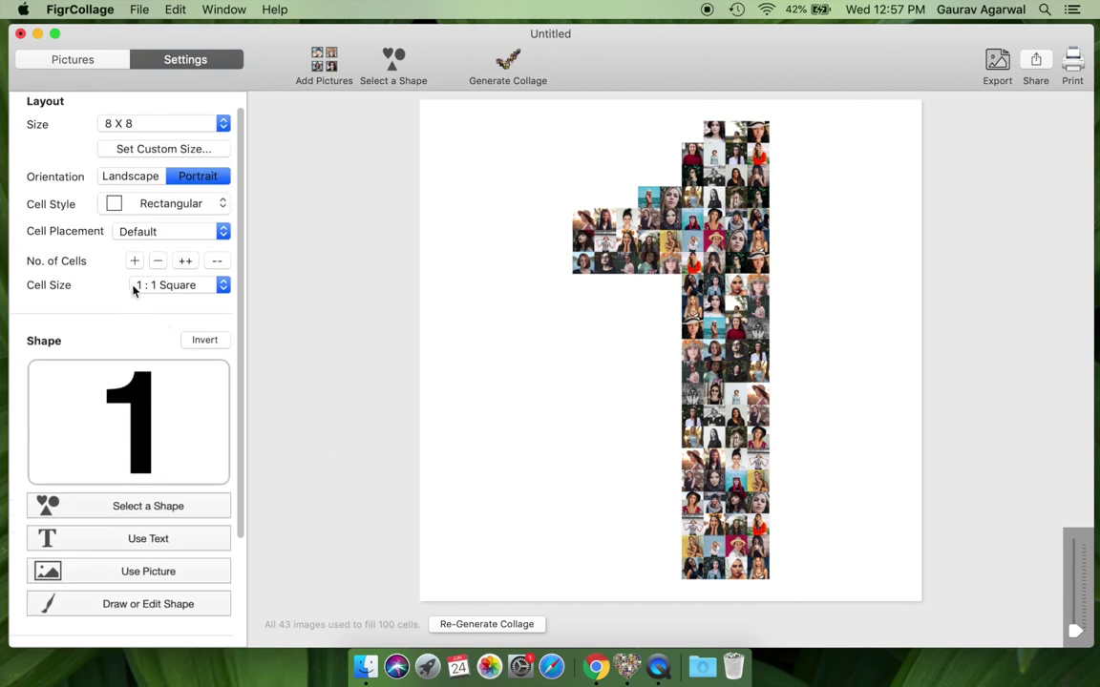
- Set Cell Placement to Shape Masked and regenerate the collage into 143 cells
left_click(170, 231)
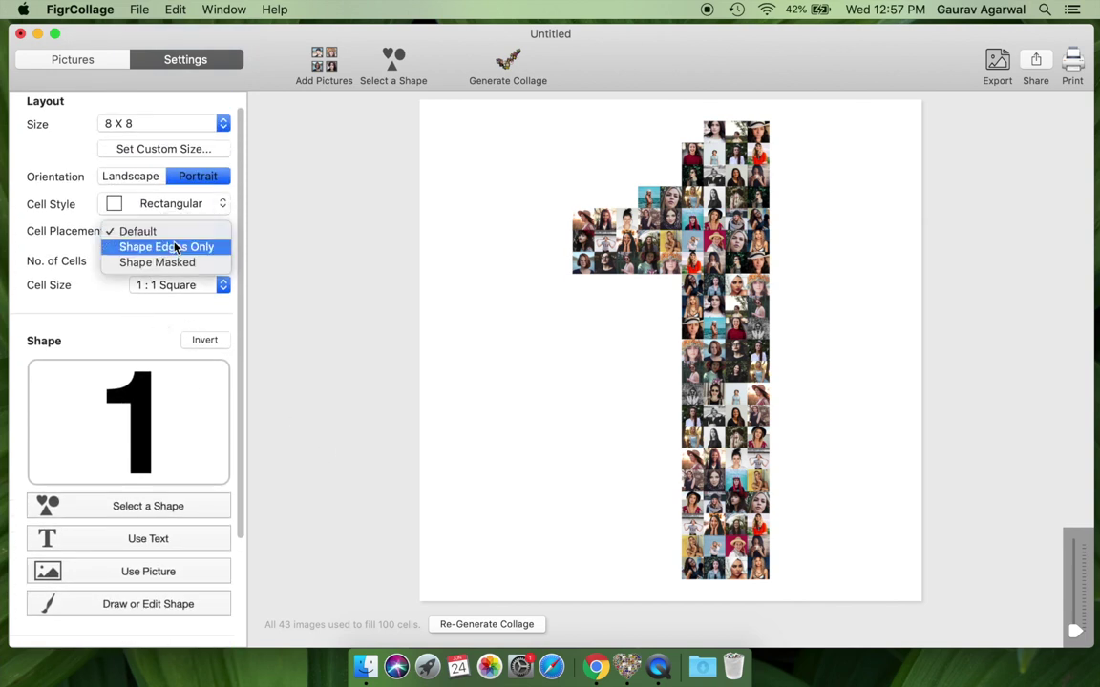
left_click(143, 262)
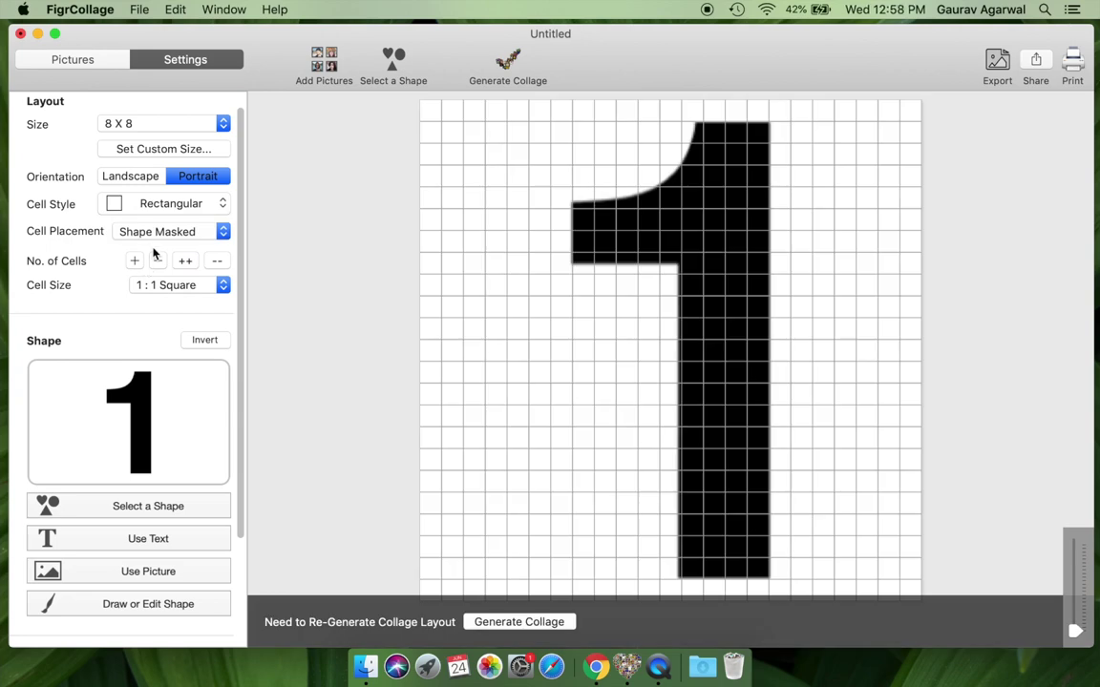
left_click(512, 65)
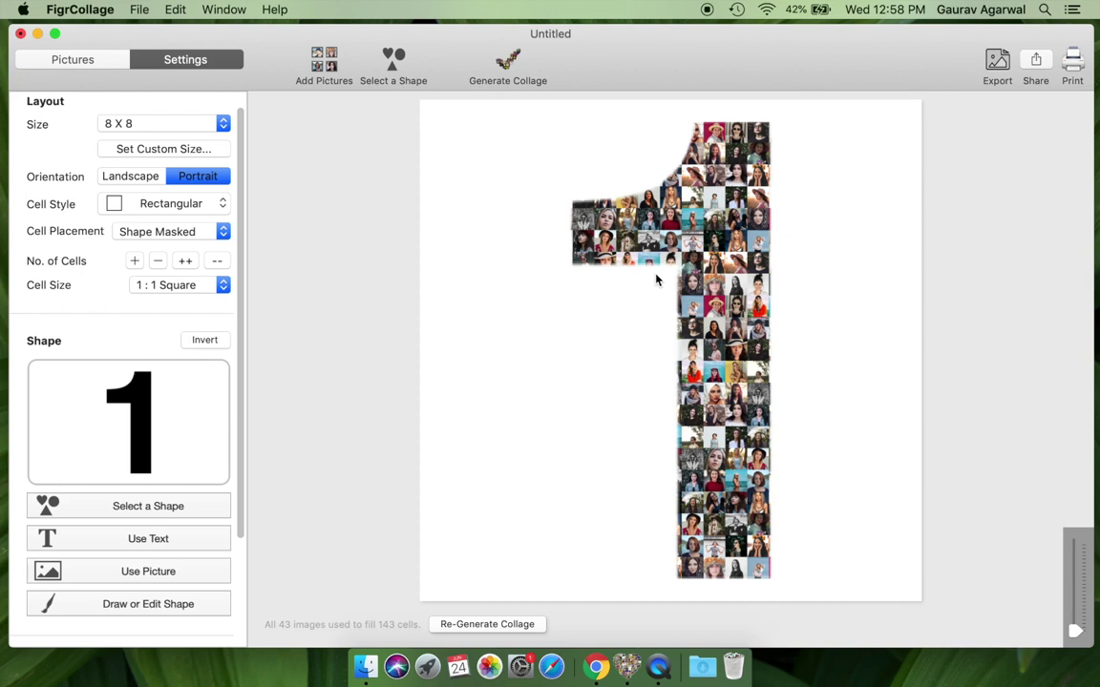
left_click(37, 34)
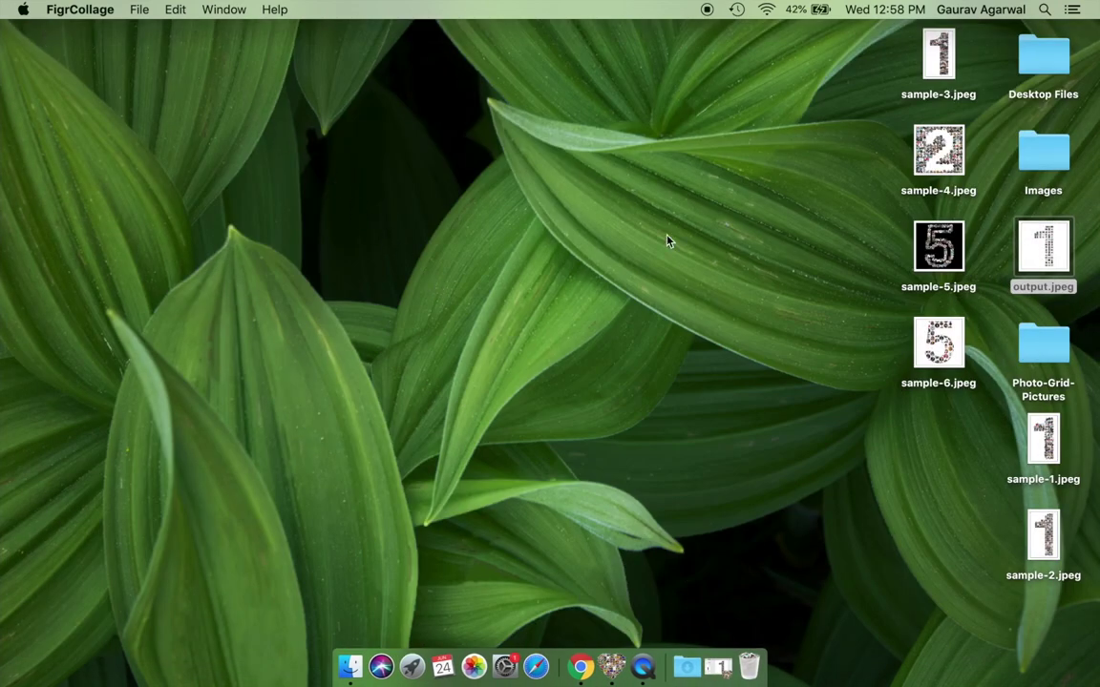
- Open sample-4.jpeg (freeform 2) and sample-6.jpeg (circle-tiled 5) from the desktop in Preview
left_click(932, 166)
double_click(932, 167)
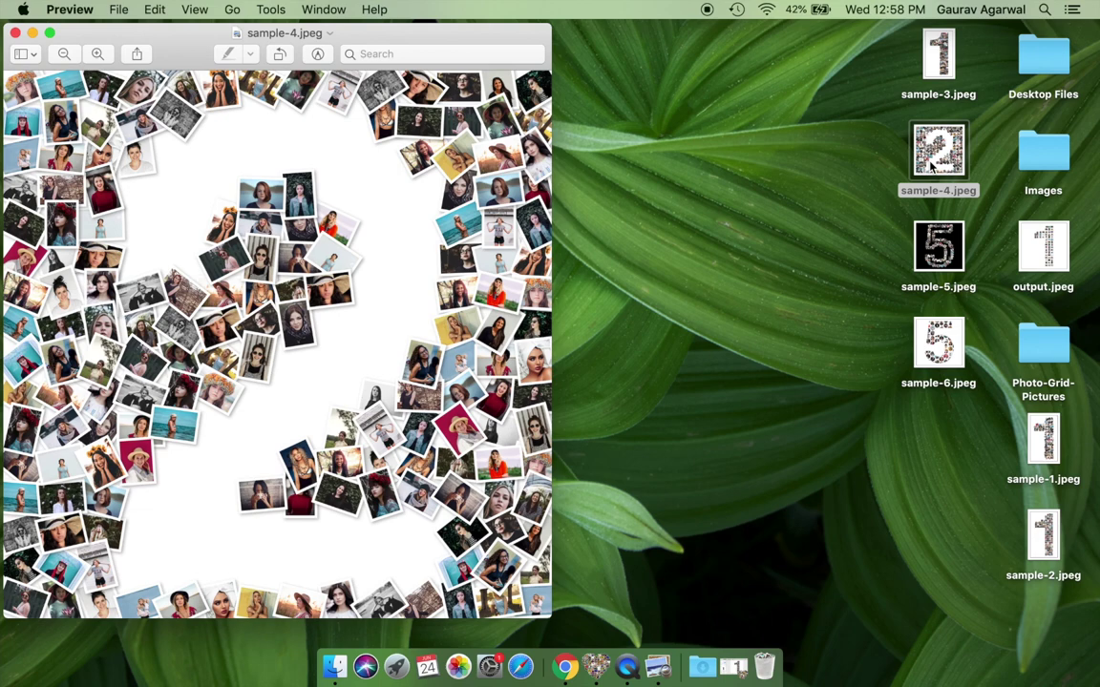
double_click(932, 334)
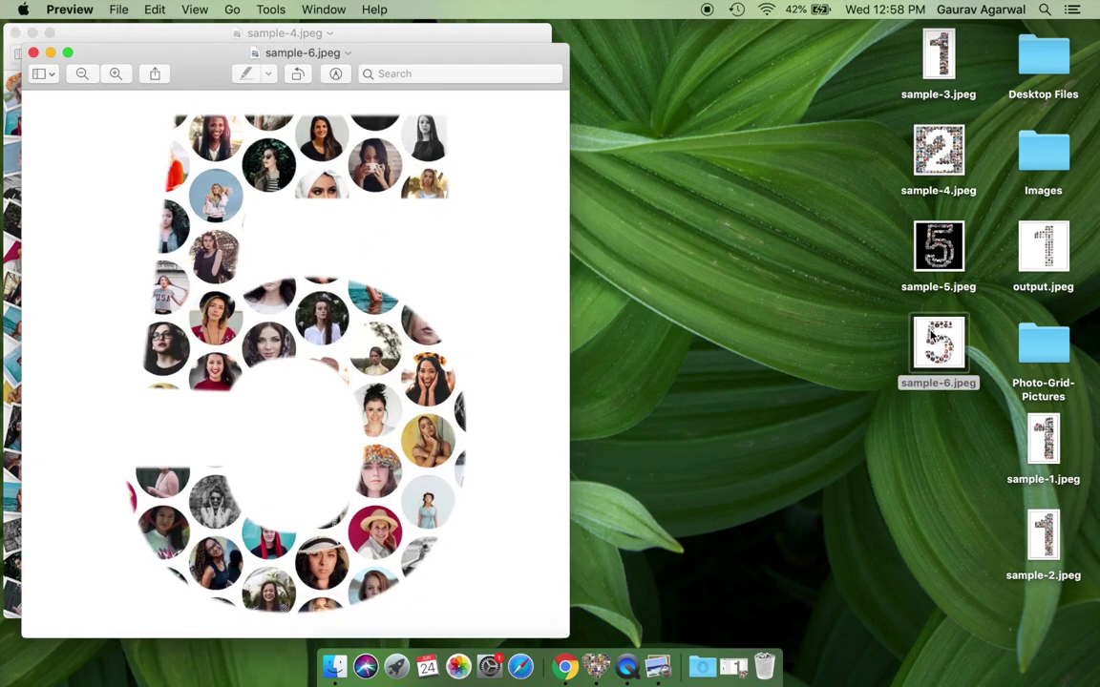